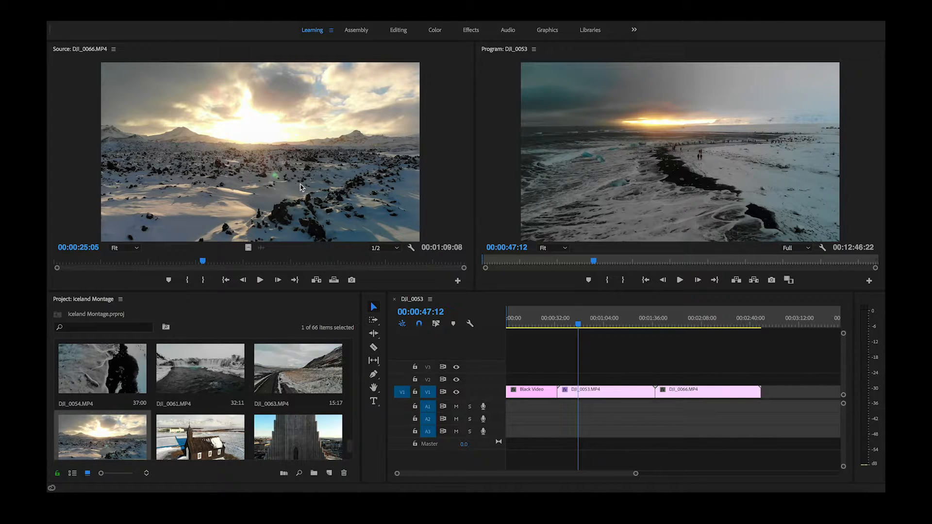
# Look through the Learning, Assembly, Editing, Color and Effects workspaces, ending on the Learning workspace.
pyautogui.click(314, 33)
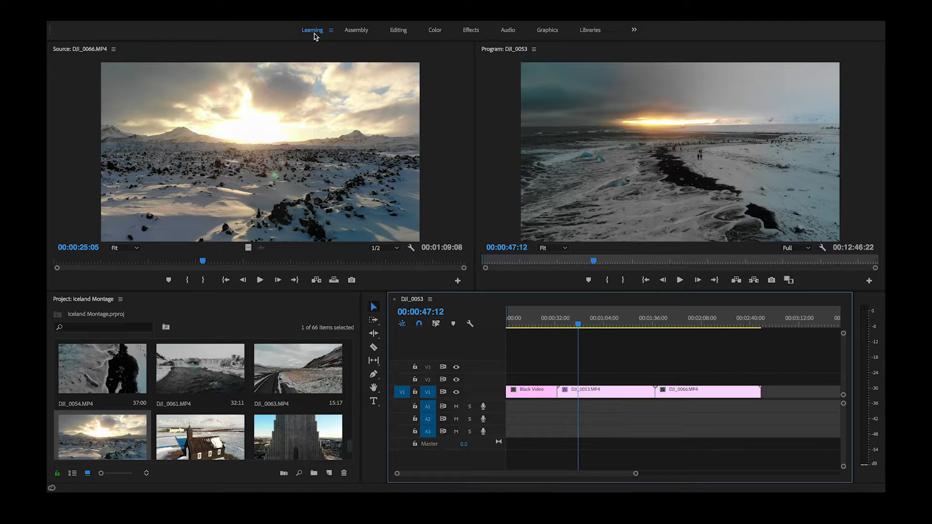
pyautogui.click(357, 31)
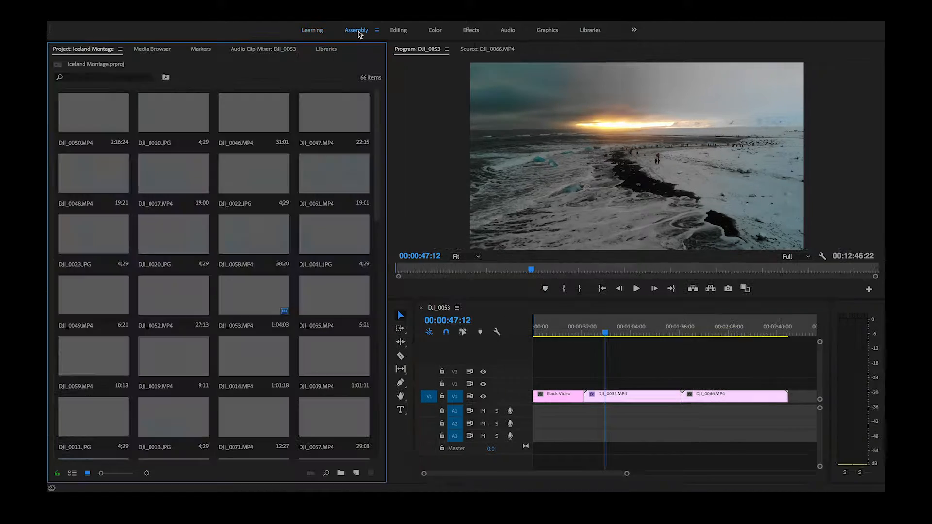
pyautogui.click(393, 32)
pyautogui.click(562, 274)
pyautogui.click(434, 31)
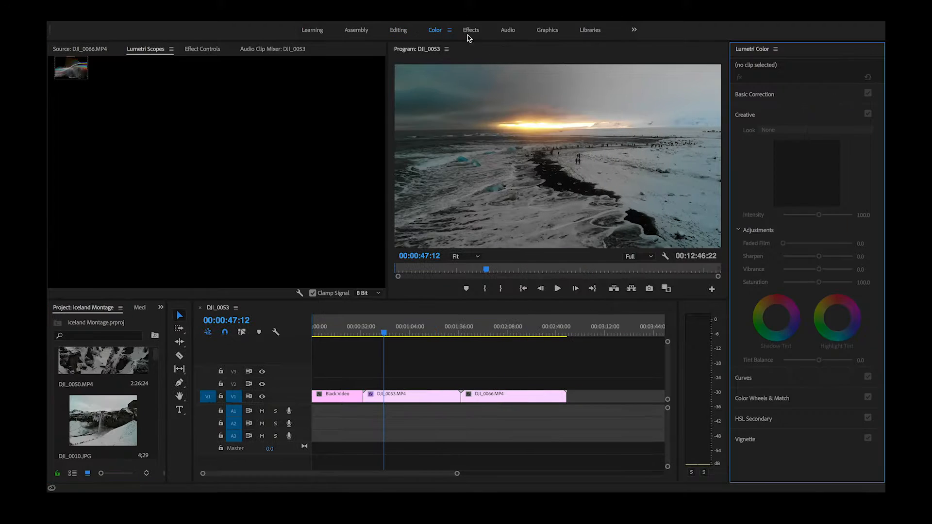
pyautogui.click(479, 34)
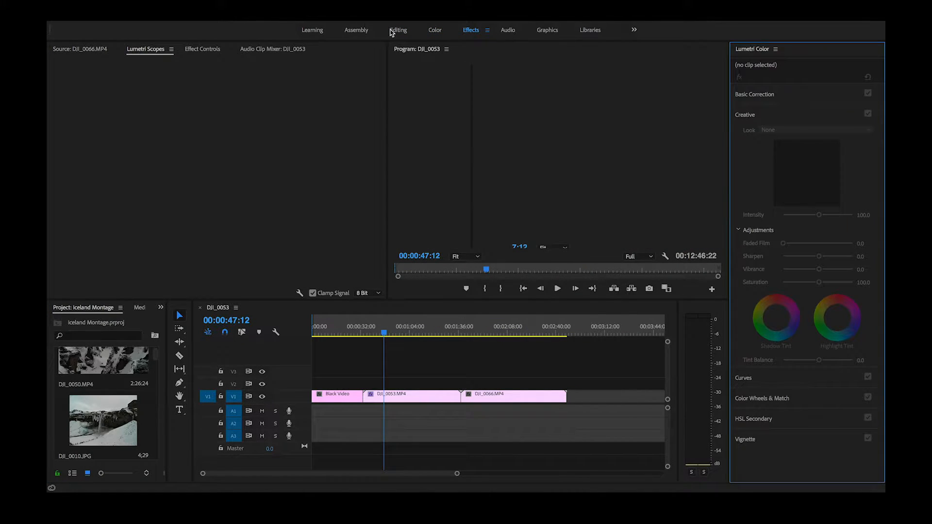
pyautogui.click(312, 32)
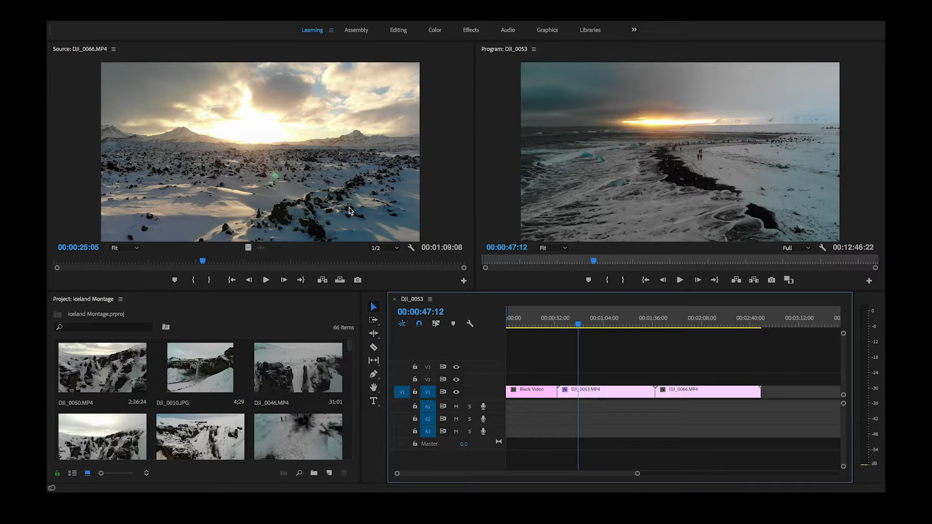
# Preview a few seconds of the source clip DJI_0066.MP4 and append its video to the end of track V1.
pyautogui.click(329, 170)
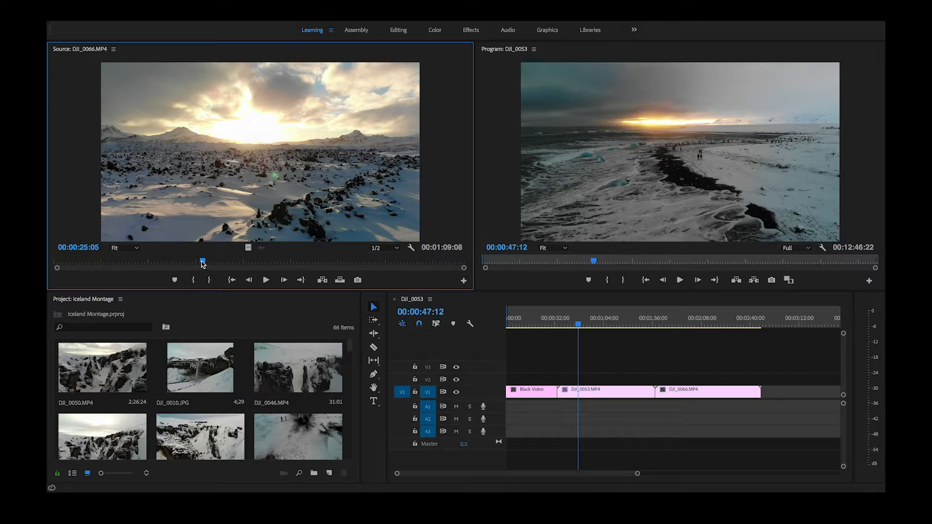
pyautogui.click(612, 351)
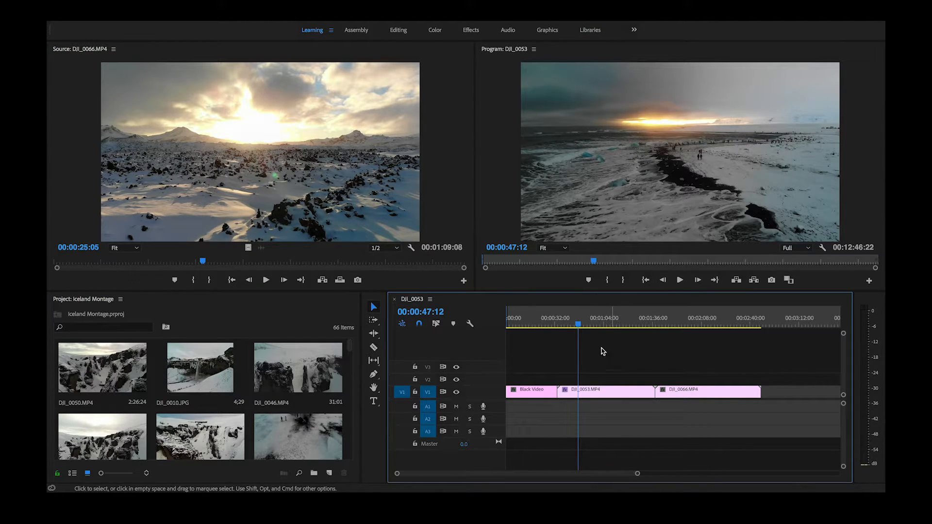
pyautogui.click(270, 280)
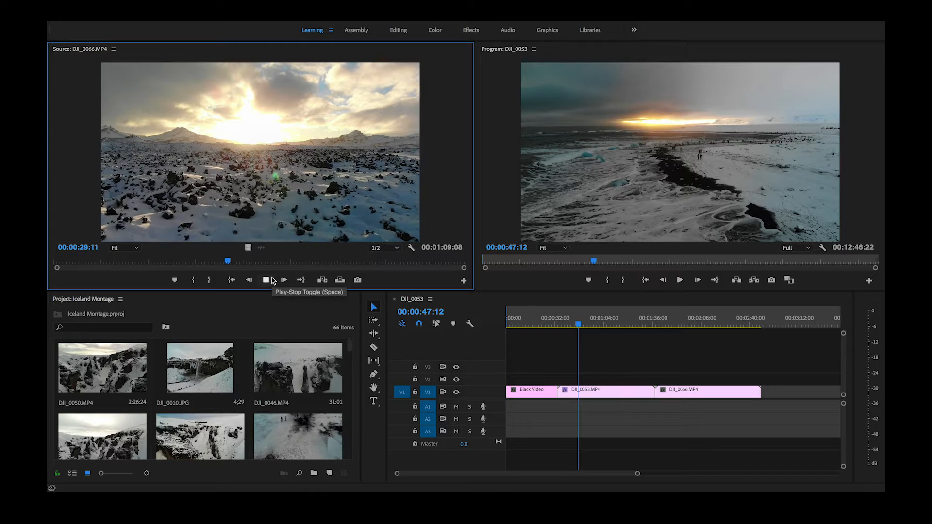
pyautogui.click(272, 280)
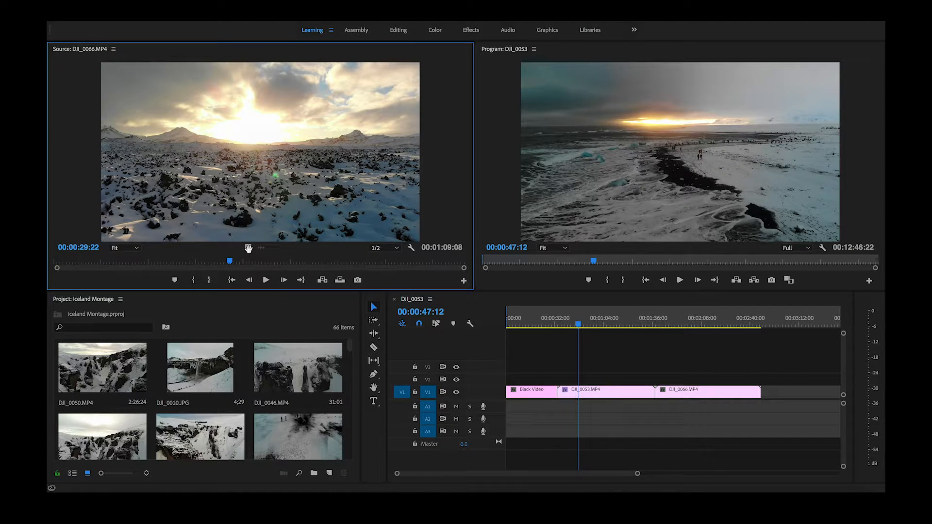
pyautogui.moveTo(247, 249); pyautogui.dragTo(766, 391)
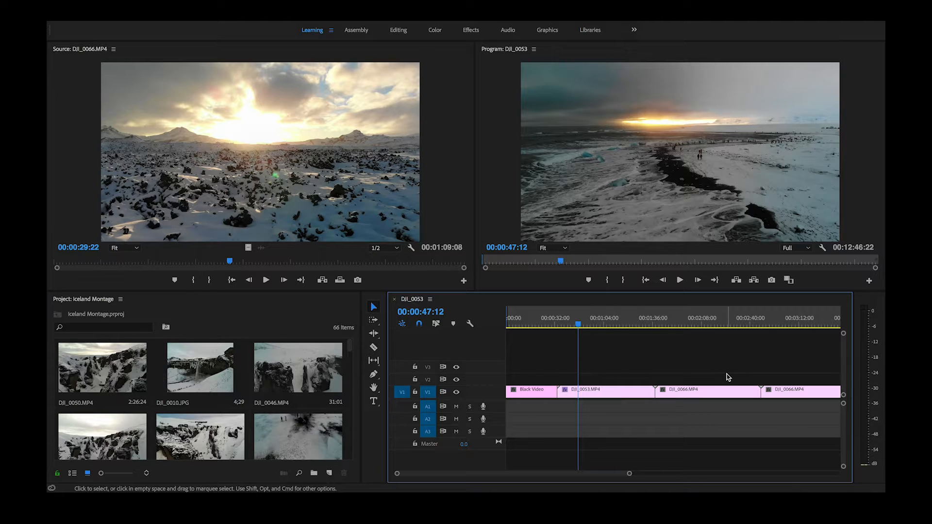
# Play parts of the sequence, from within the Black Video clip and across the cut into DJI_0053.MP4.
pyautogui.click(516, 325)
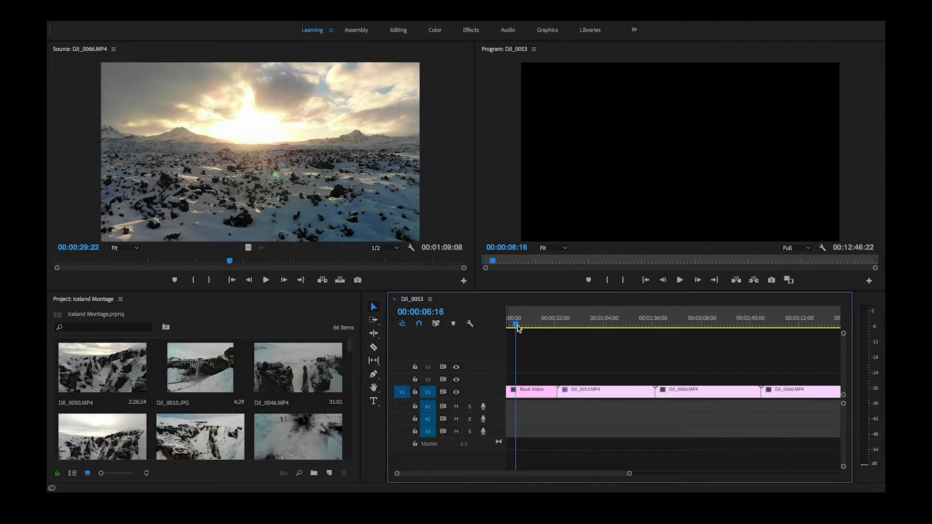
pyautogui.press('space')
pyautogui.click(546, 324)
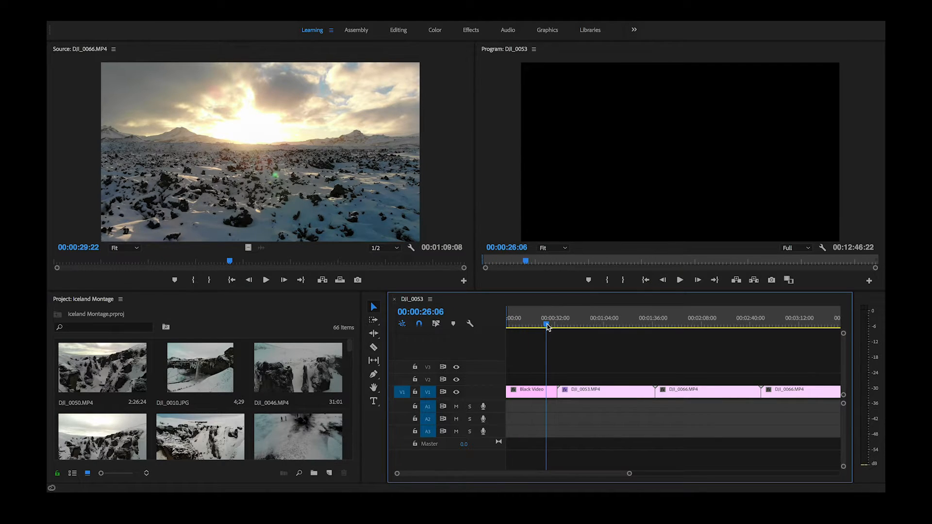
pyautogui.moveTo(547, 325); pyautogui.dragTo(556, 326)
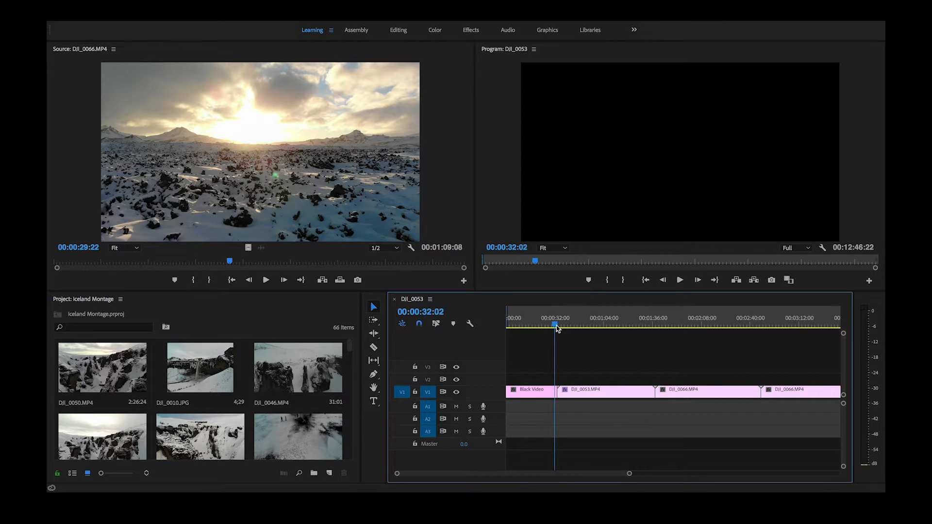
pyautogui.press('space')
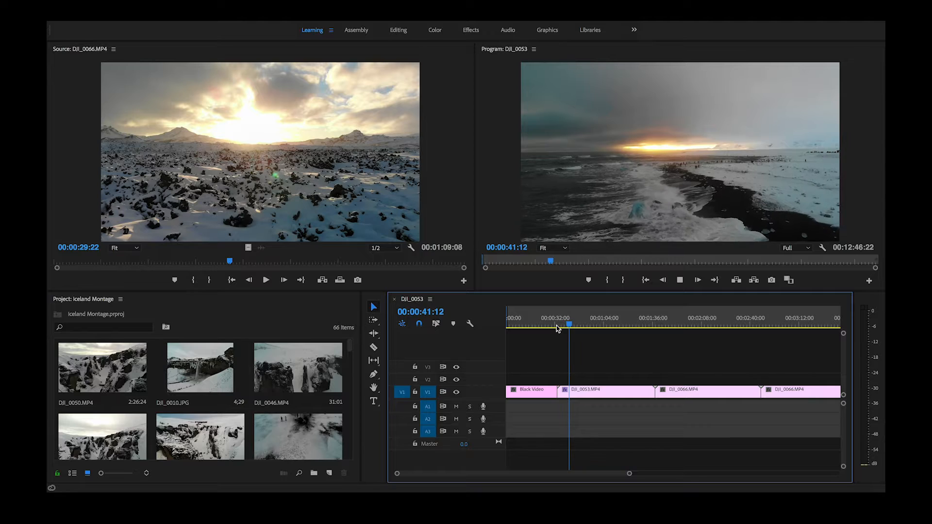
pyautogui.click(680, 280)
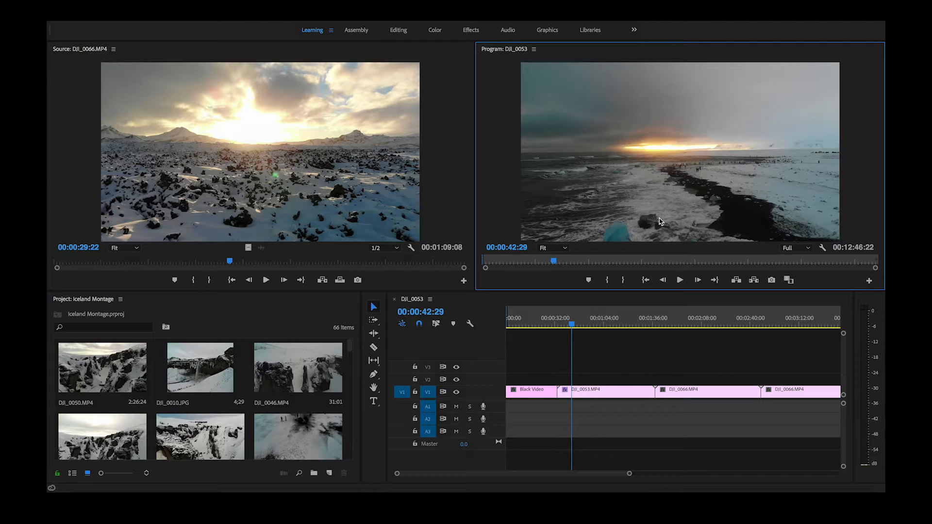
# Load the still image DJI_0010.JPG from the project into the Source monitor.
pyautogui.click(267, 320)
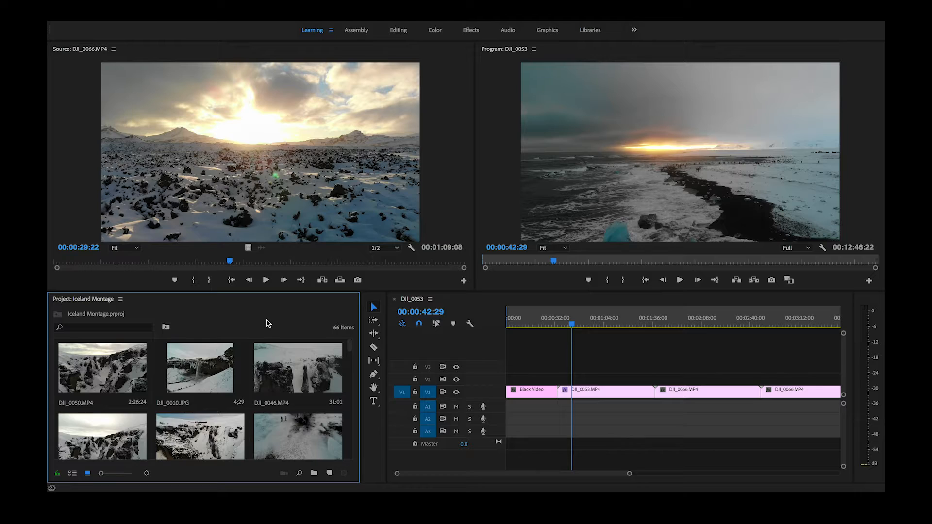
pyautogui.doubleClick(201, 360)
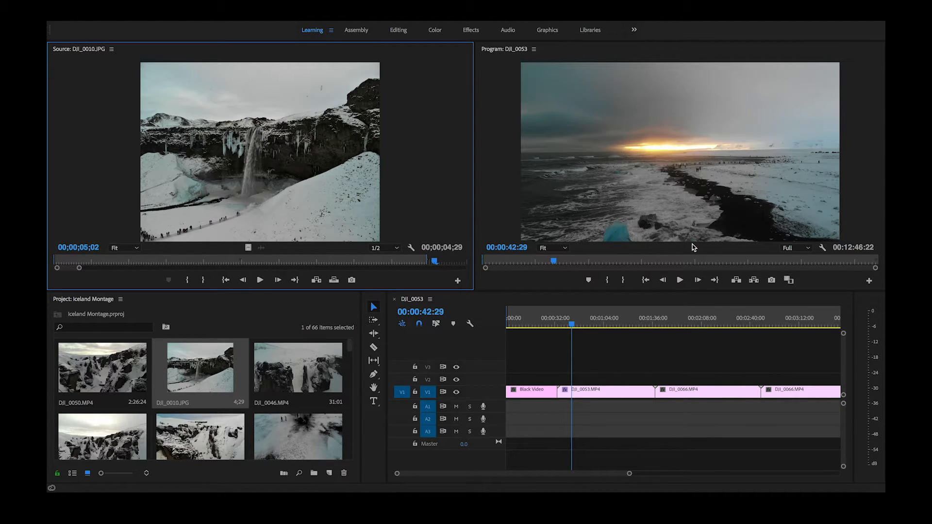
pyautogui.click(646, 198)
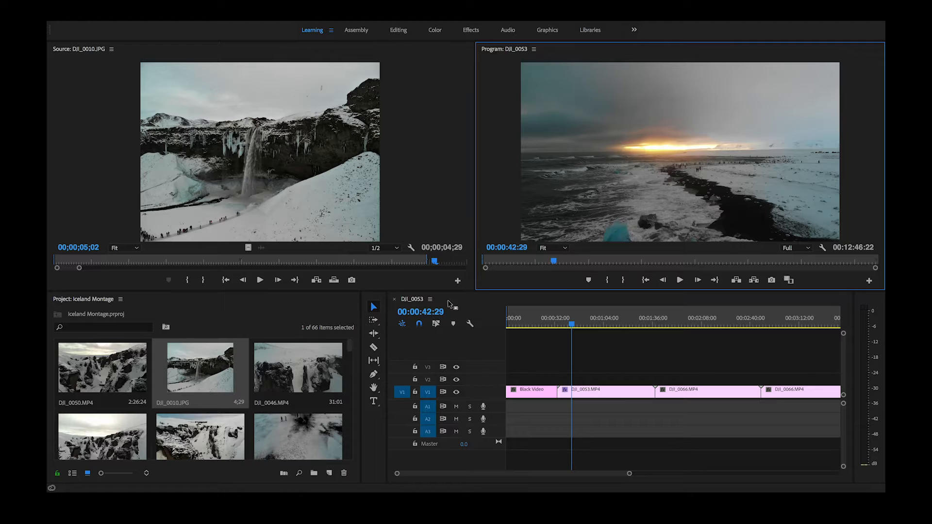
pyautogui.click(271, 316)
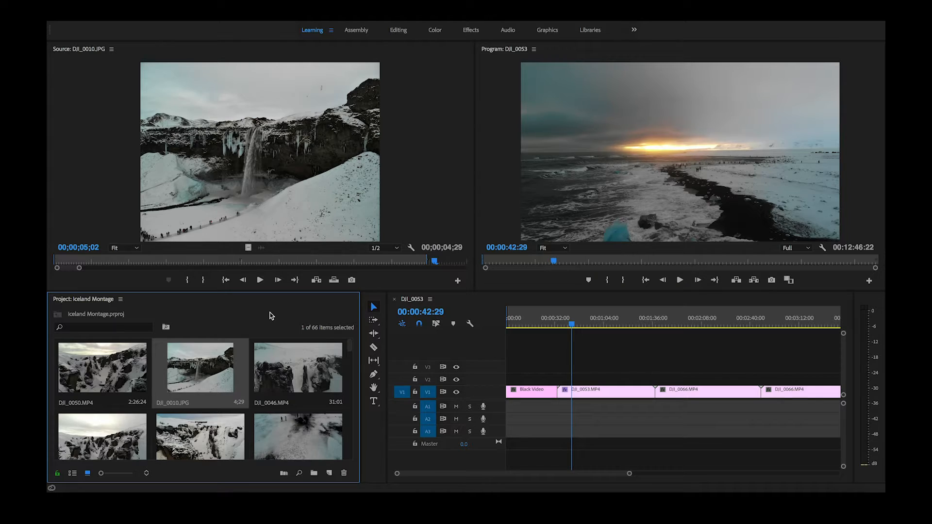
pyautogui.click(477, 350)
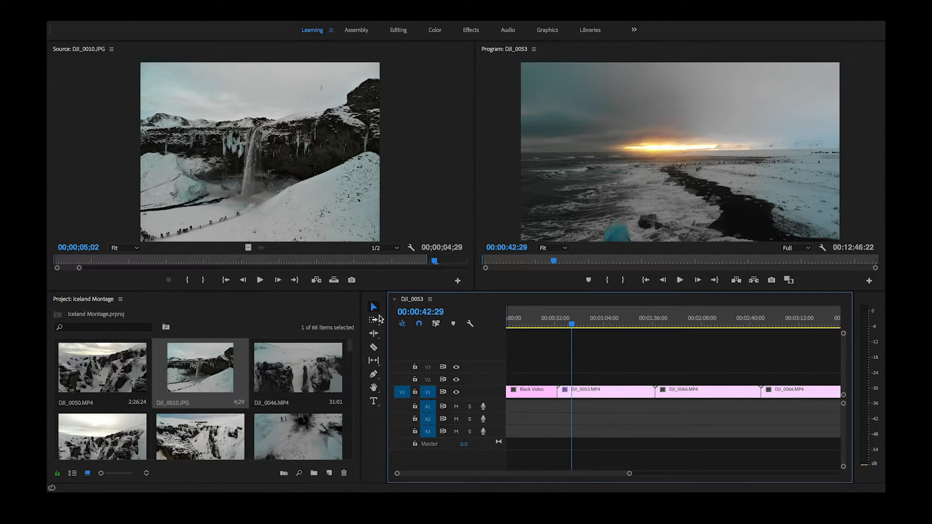
pyautogui.click(374, 419)
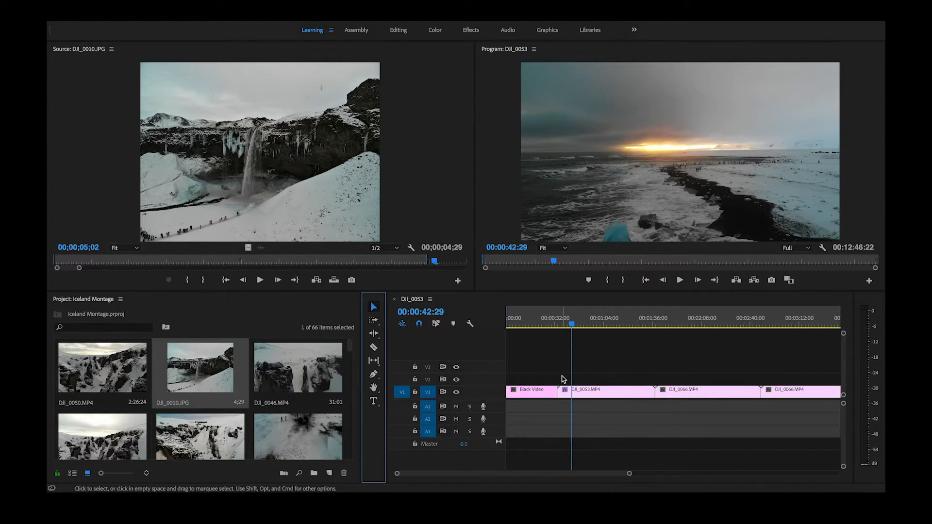
# Select the Black Video and DJI_0053.MP4 clips individually, and then the first three clips on V1 together.
pyautogui.click(548, 393)
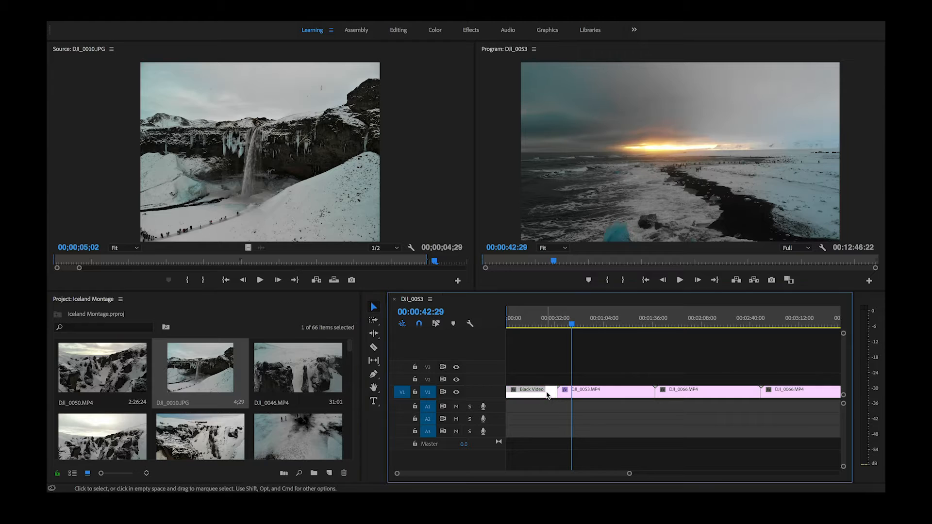
pyautogui.click(615, 395)
pyautogui.moveTo(535, 364); pyautogui.dragTo(719, 420)
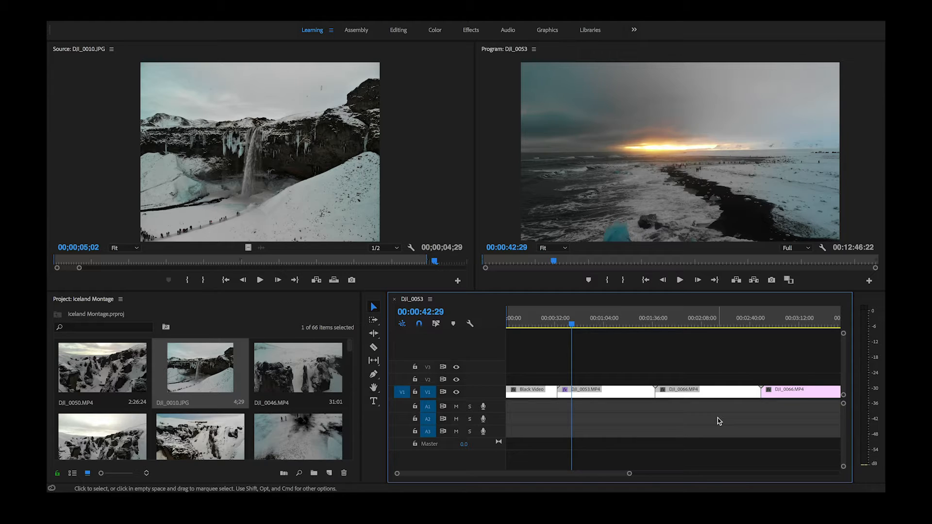
# Select every clip from DJI_0053.MP4 onward with the Track Select Forward tool, and activate the Ripple Edit Tool.
pyautogui.click(374, 321)
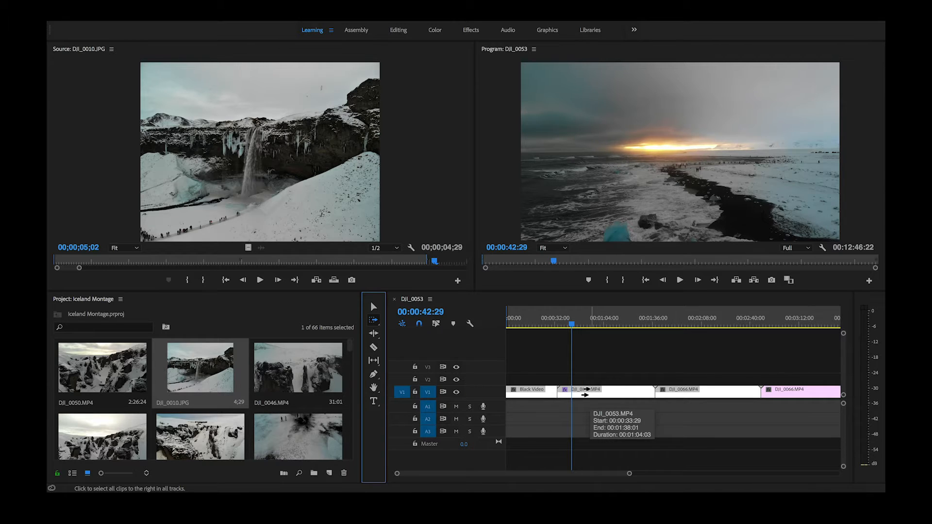
pyautogui.click(586, 390)
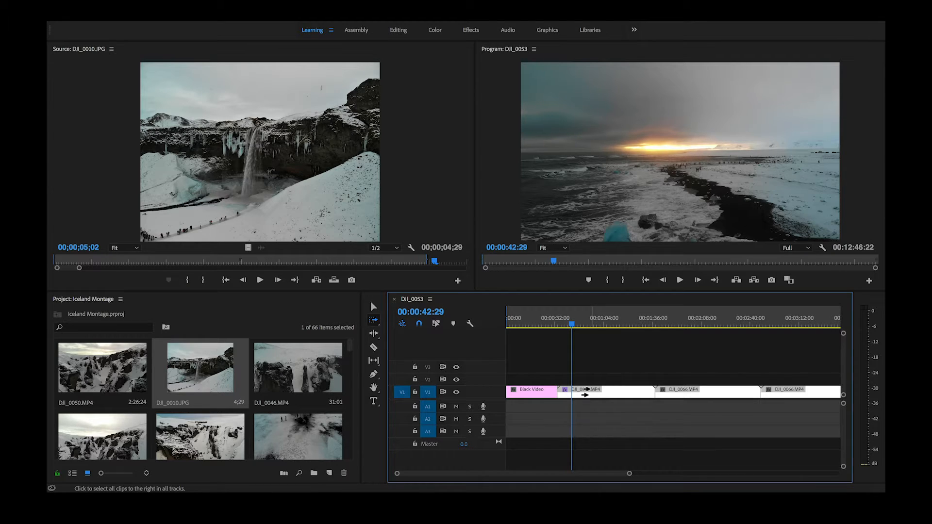
pyautogui.click(374, 335)
pyautogui.click(374, 336)
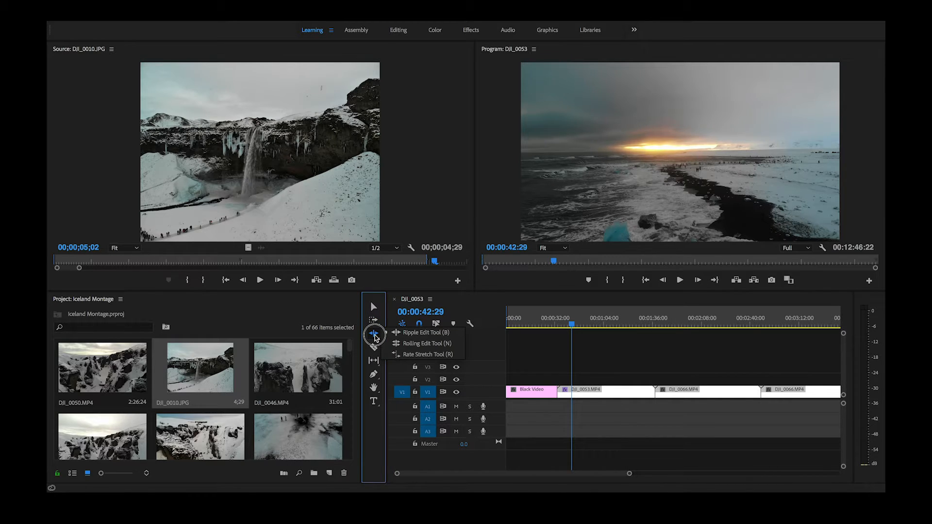
pyautogui.click(398, 334)
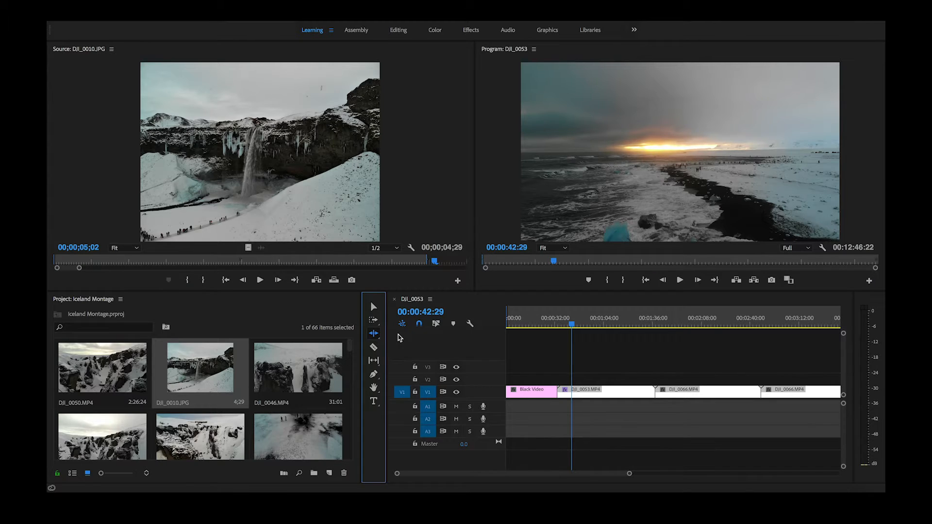
# Move the selected clips so DJI_0053.MP4 starts at the playhead, and close the gap left after Black Video.
pyautogui.press('v')
pyautogui.moveTo(682, 395); pyautogui.dragTo(696, 395)
pyautogui.click(565, 396)
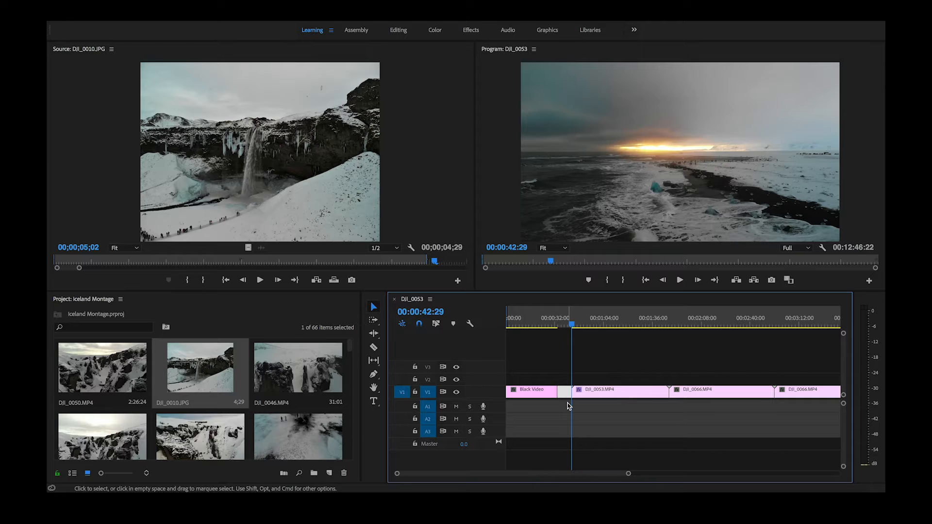
pyautogui.press('Delete')
pyautogui.click(375, 335)
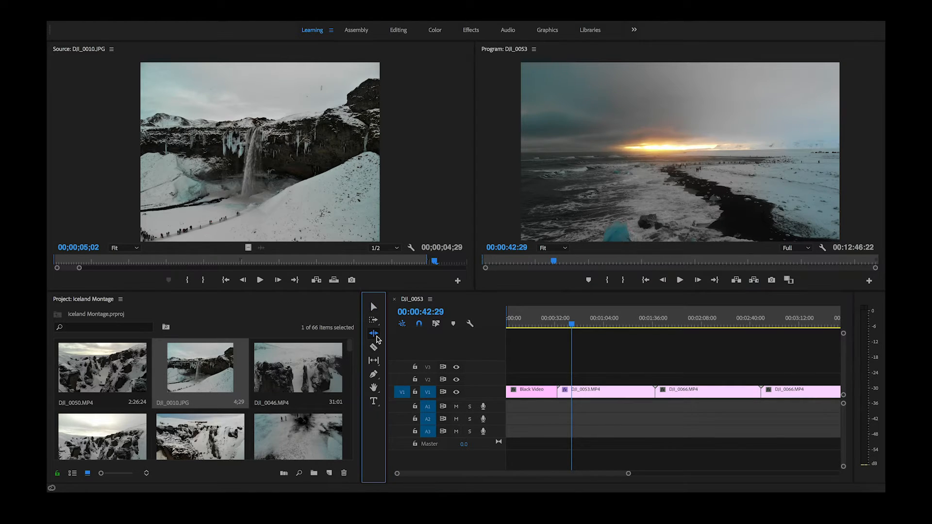
# Split the DJI_0053.MP4 clip on V1 at about 00:01:14 with the Razor tool, undoing and repeating the cut once.
pyautogui.click(376, 347)
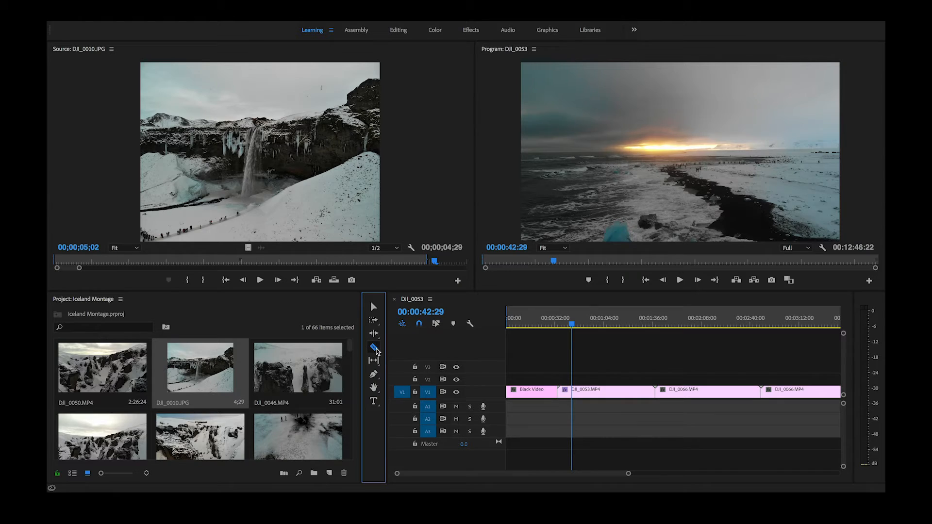
pyautogui.click(620, 394)
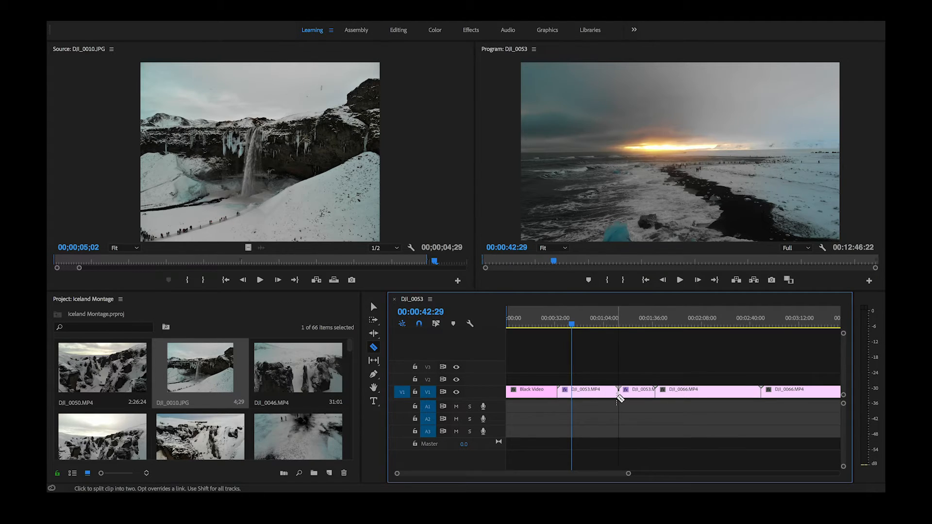
pyautogui.press('super+z')
pyautogui.click(620, 393)
pyautogui.press('v')
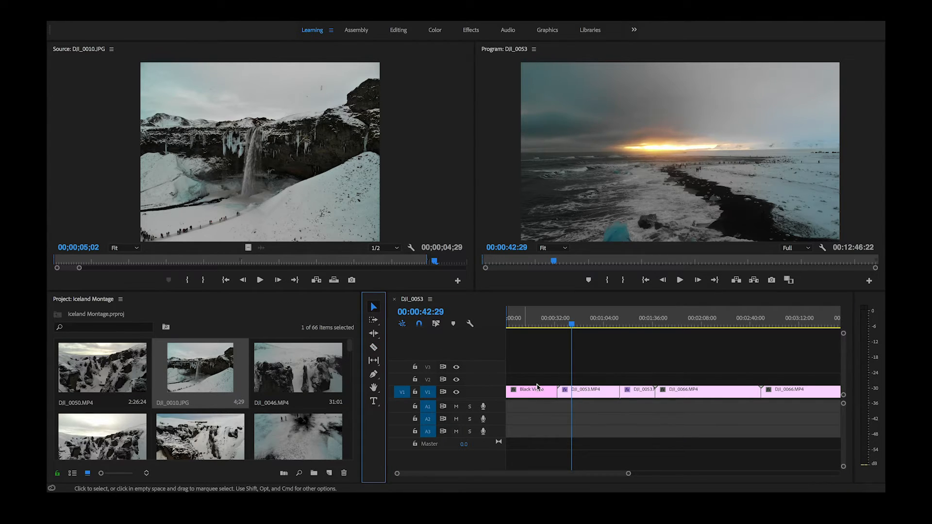
# Select the second part of the split DJI_0053.MP4 clip and activate the Slip Tool.
pyautogui.click(601, 396)
pyautogui.click(634, 395)
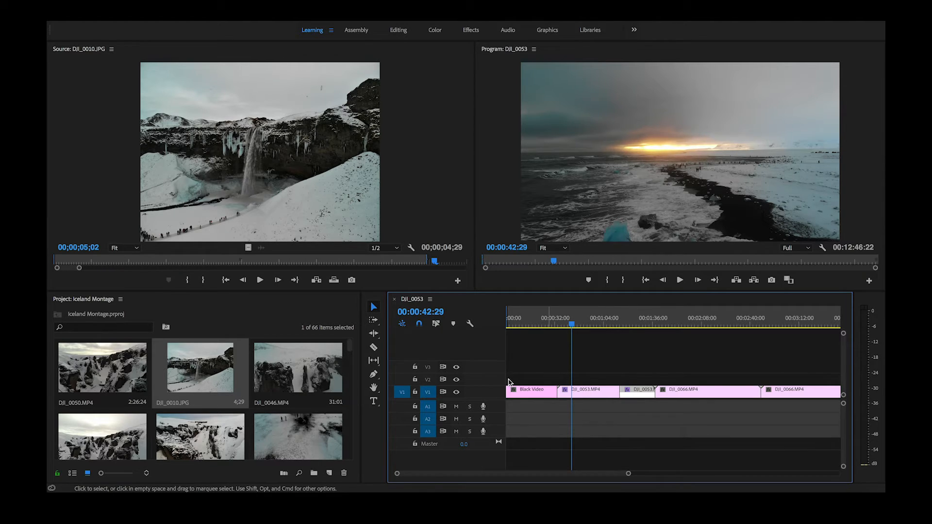
pyautogui.click(373, 361)
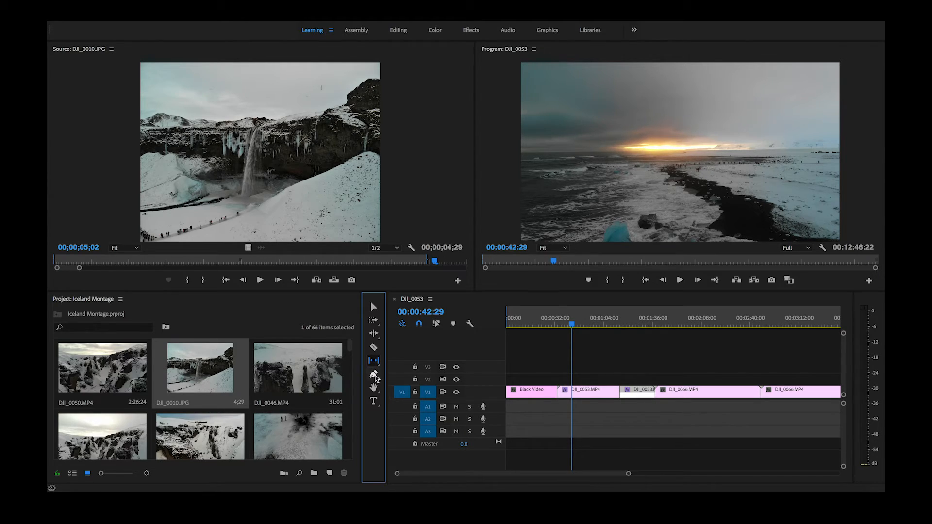
# Activate the Pen tool, switch to the Hand tool, and pan the timeline horizontally along the clips.
pyautogui.click(376, 377)
pyautogui.click(373, 388)
pyautogui.click(544, 389)
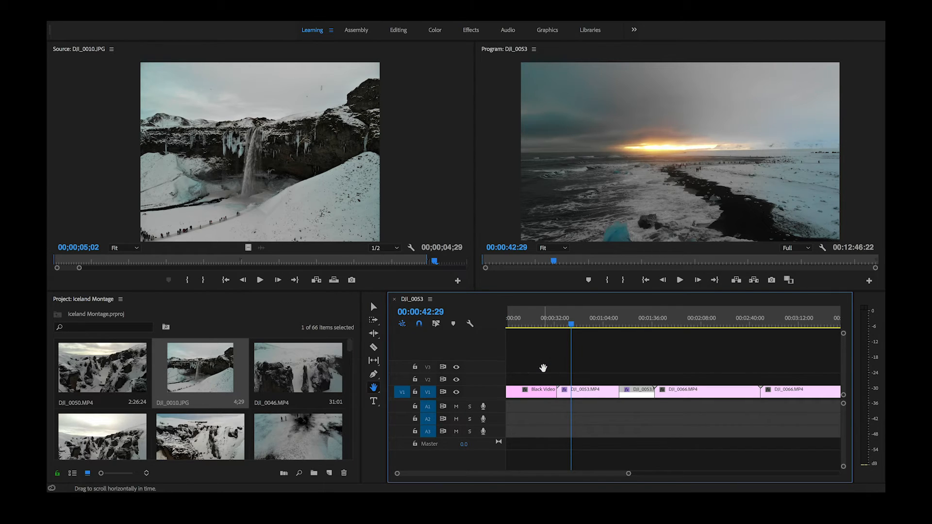
pyautogui.click(543, 374)
pyautogui.moveTo(586, 383); pyautogui.dragTo(653, 389)
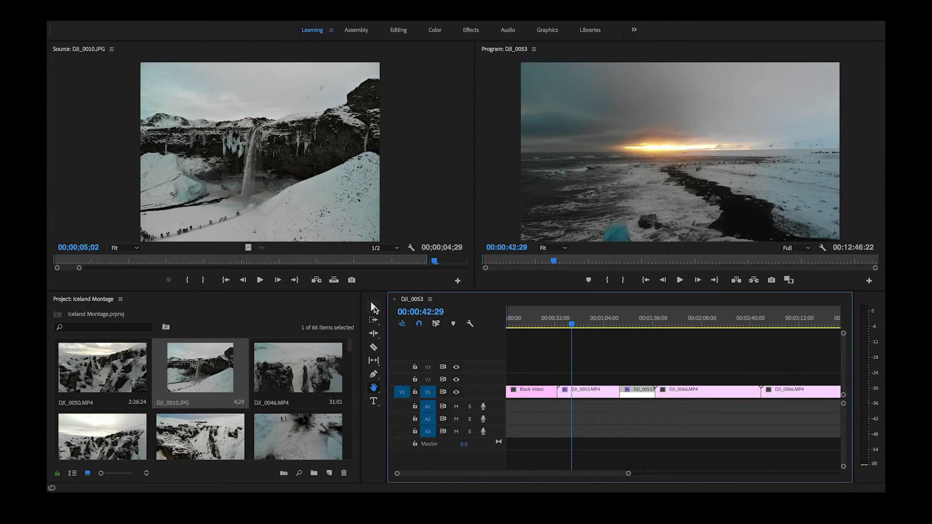
# Return to the Selection tool and deselect the second part of the split DJI_0053.MP4 clip.
pyautogui.click(373, 308)
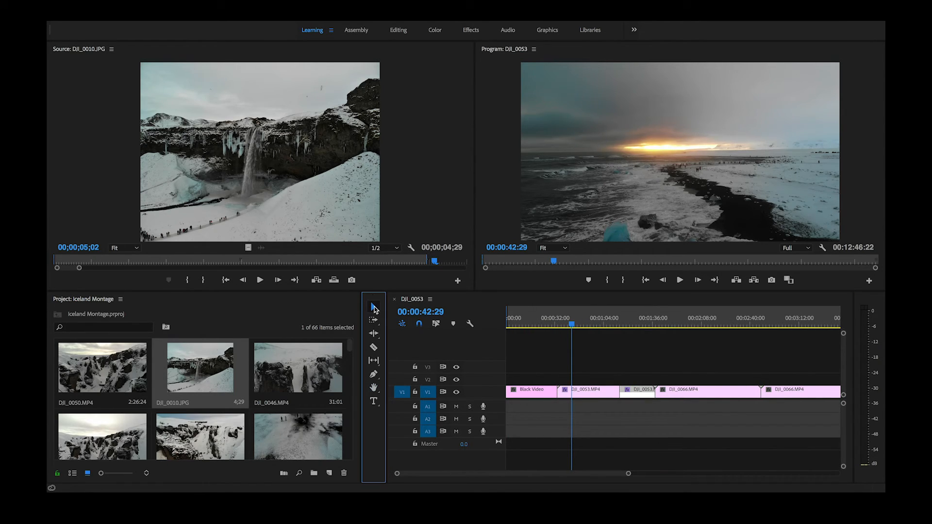
pyautogui.click(655, 423)
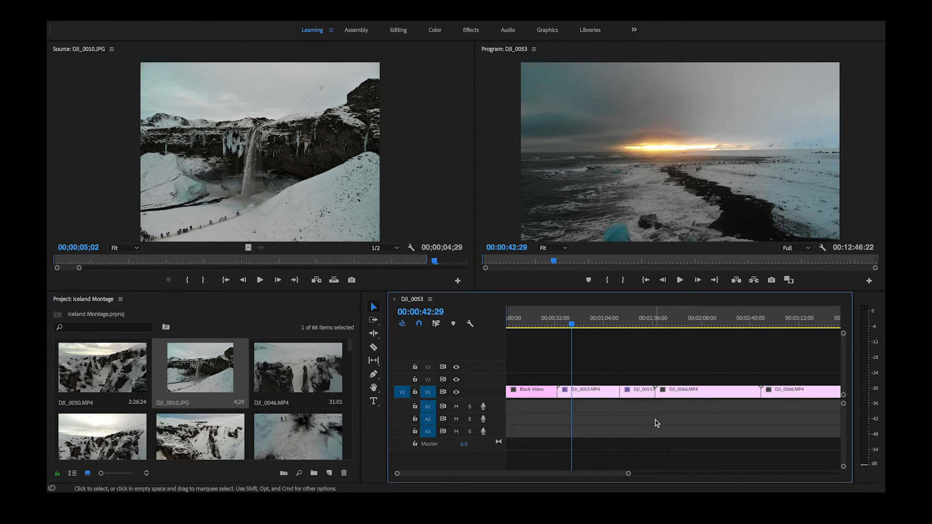
# Draw a wide text box across the sky in the Program monitor with the Type tool.
pyautogui.click(374, 401)
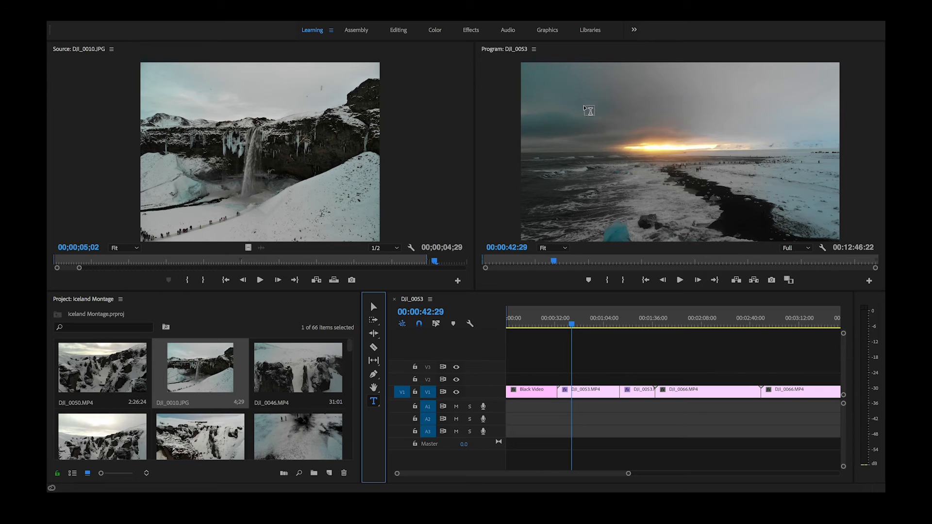
pyautogui.moveTo(579, 86); pyautogui.dragTo(792, 142)
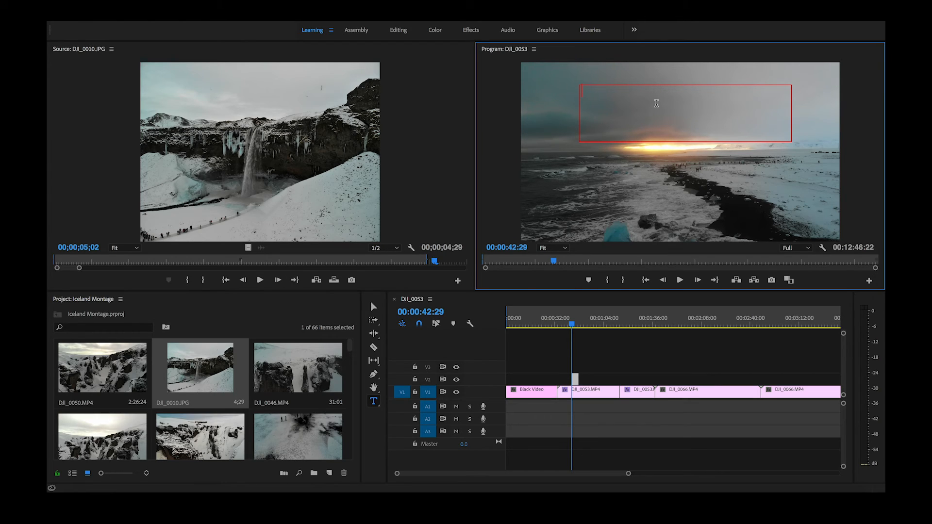
# Try out sample text such as "Titles" in the new text box and erase it, leaving the box empty.
pyautogui.write('hsdkjlasb')
pyautogui.press('BackSpace')
pyautogui.press('BackSpace')
pyautogui.press('BackSpace')
pyautogui.press('BackSpace')
pyautogui.press('BackSpace')
pyautogui.press('BackSpace')
pyautogui.press('BackSpace')
pyautogui.press('BackSpace')
pyautogui.press('BackSpace')
pyautogui.write('Titles')
pyautogui.press('BackSpace')
pyautogui.press('BackSpace')
pyautogui.press('BackSpace')
pyautogui.press('BackSpace')
pyautogui.press('BackSpace')
pyautogui.press('BackSpace')
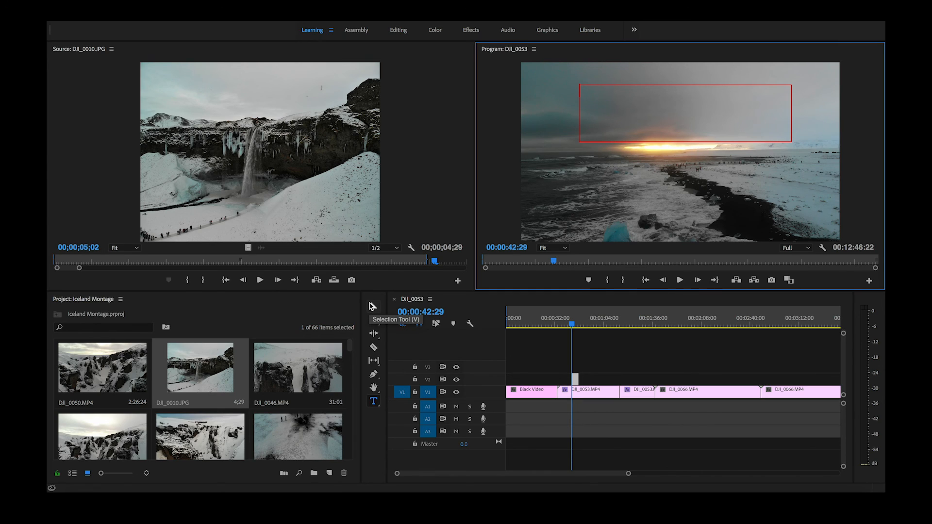
pyautogui.click(385, 437)
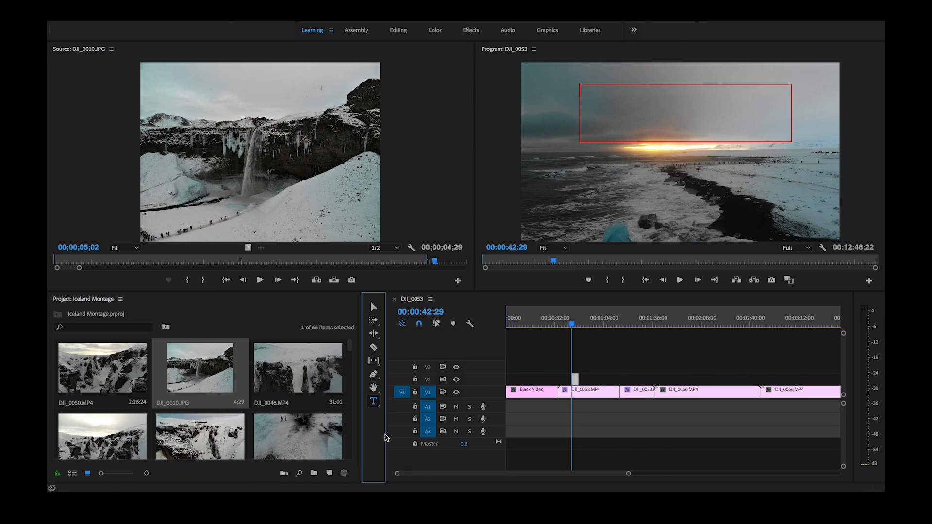